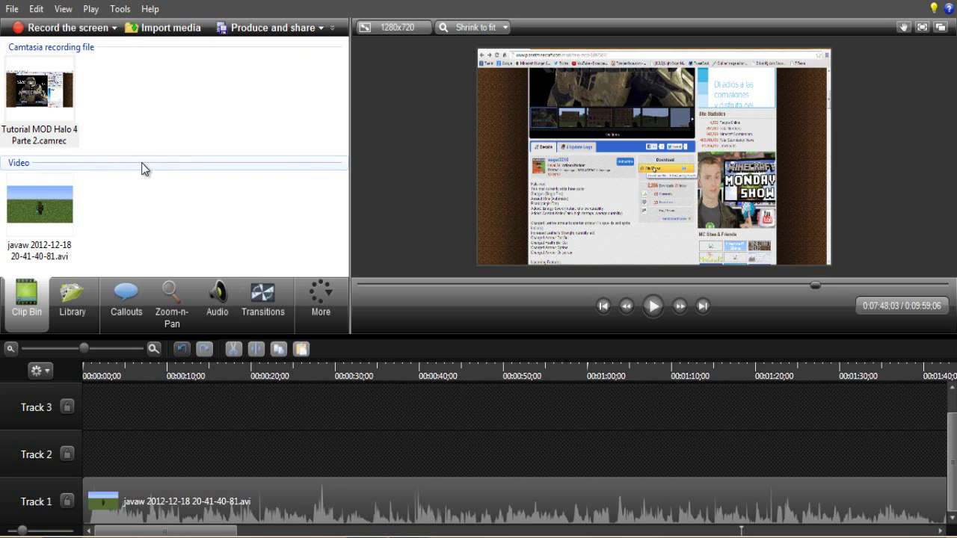
Step: Look over the zoom-and-pan, audio and callout editing options, returning to the clip bin
click(172, 300)
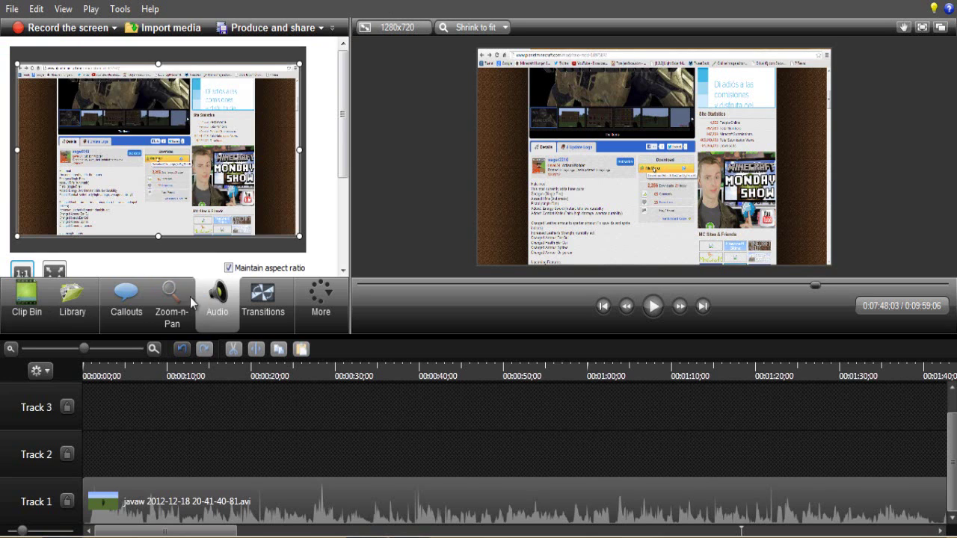
click(217, 299)
click(127, 301)
click(163, 304)
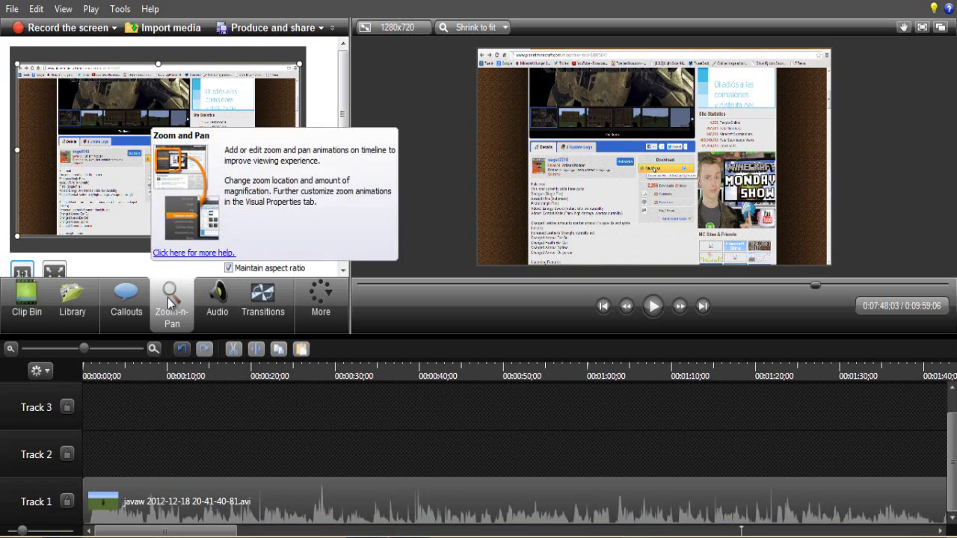
click(30, 309)
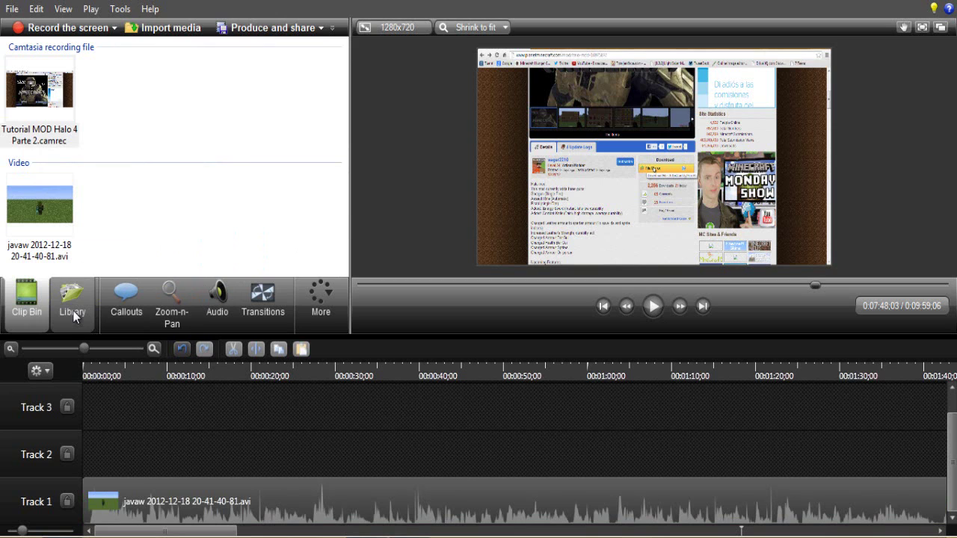
click(126, 298)
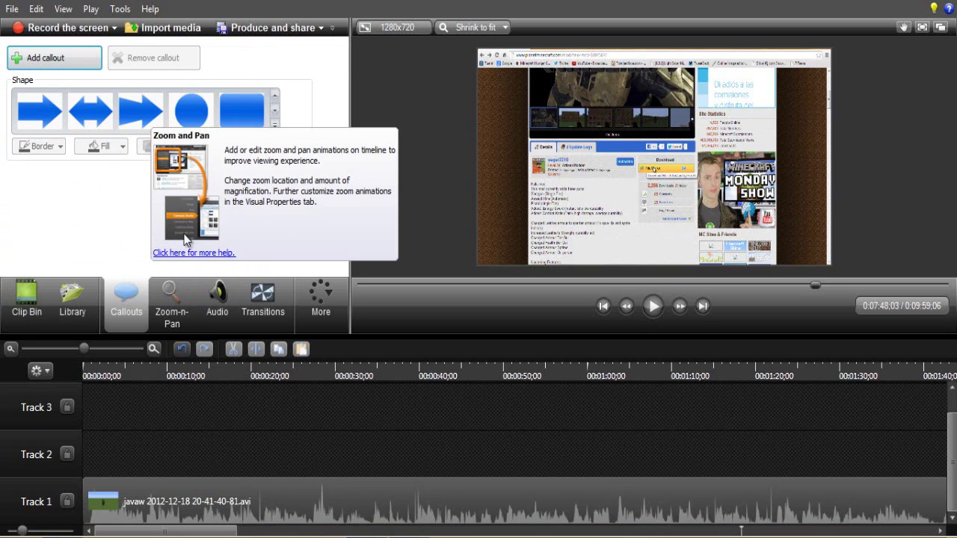
click(177, 296)
click(229, 299)
click(127, 299)
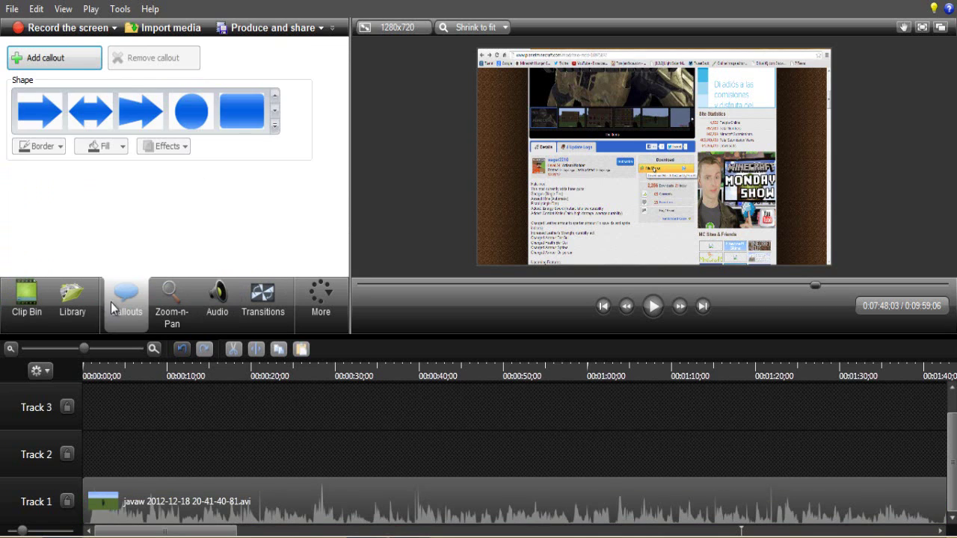
click(23, 303)
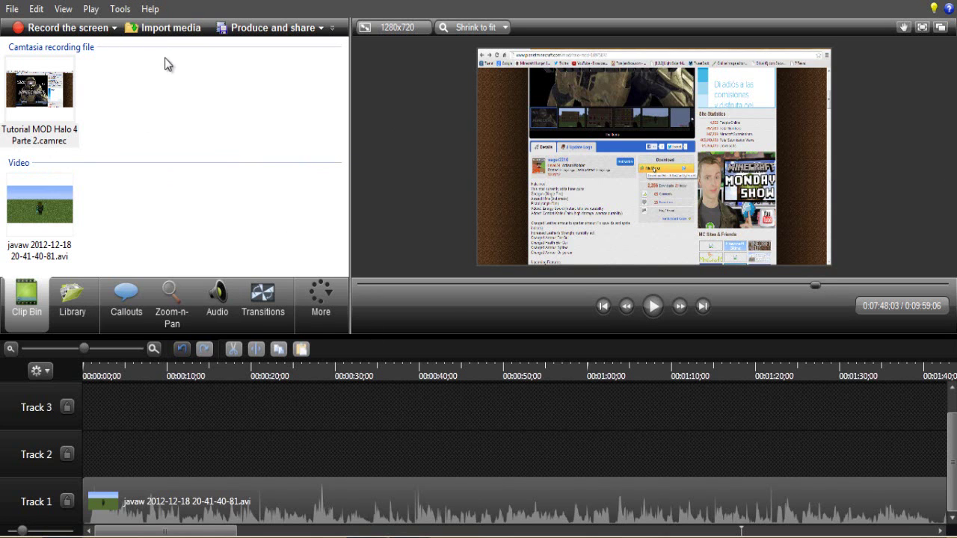
click(165, 28)
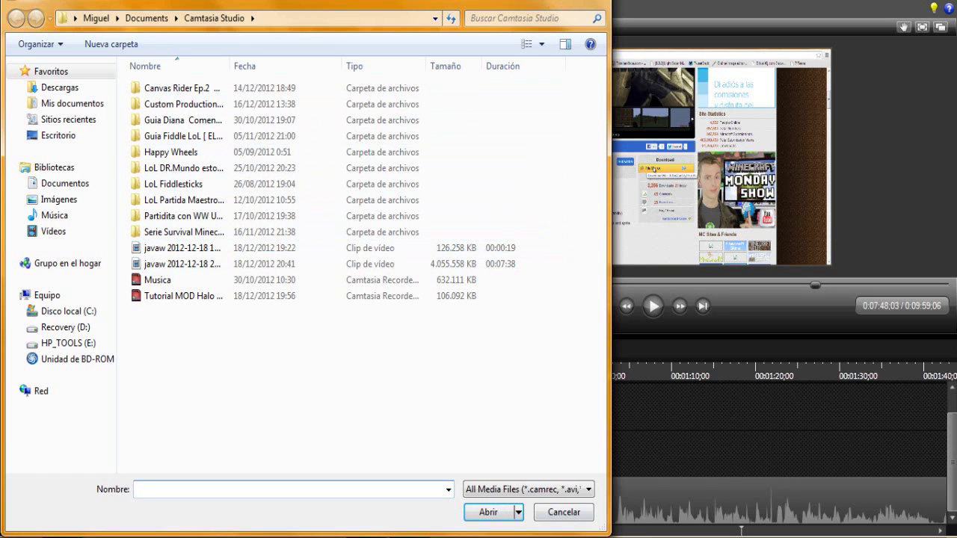
key(Escape)
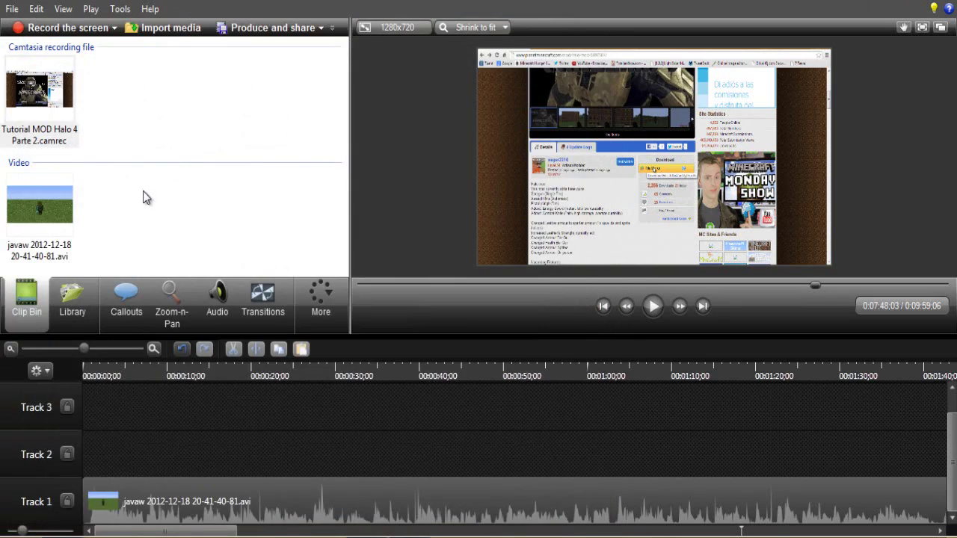
drag(147, 209, 73, 112)
click(157, 100)
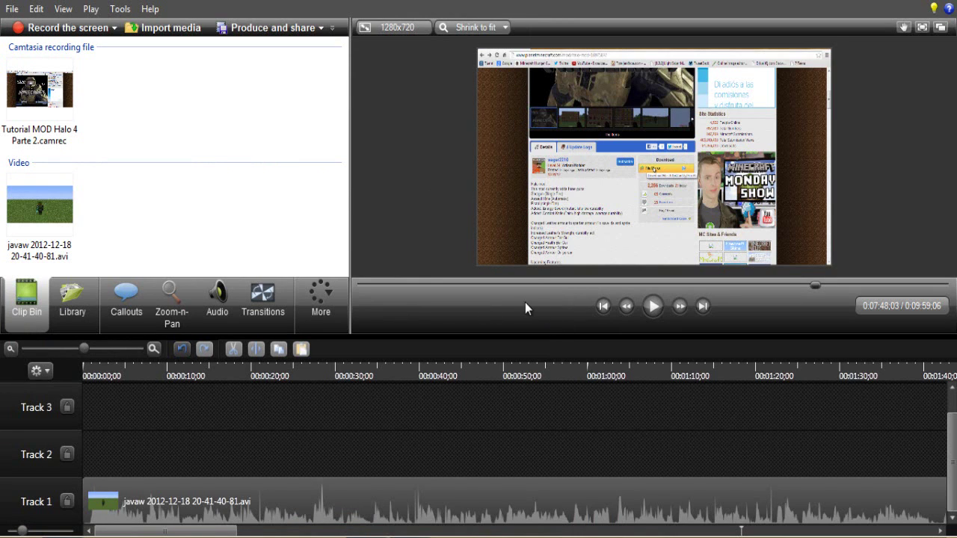
click(236, 33)
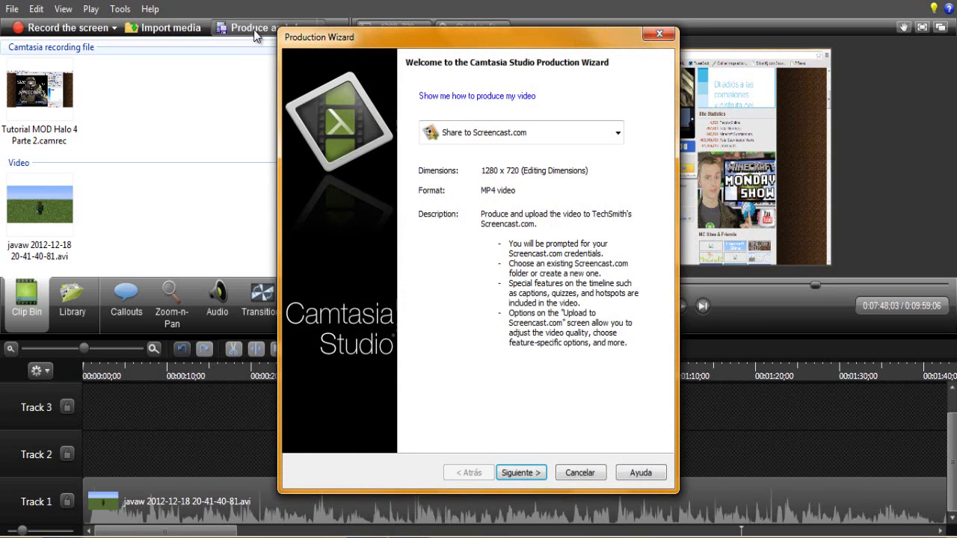
click(659, 33)
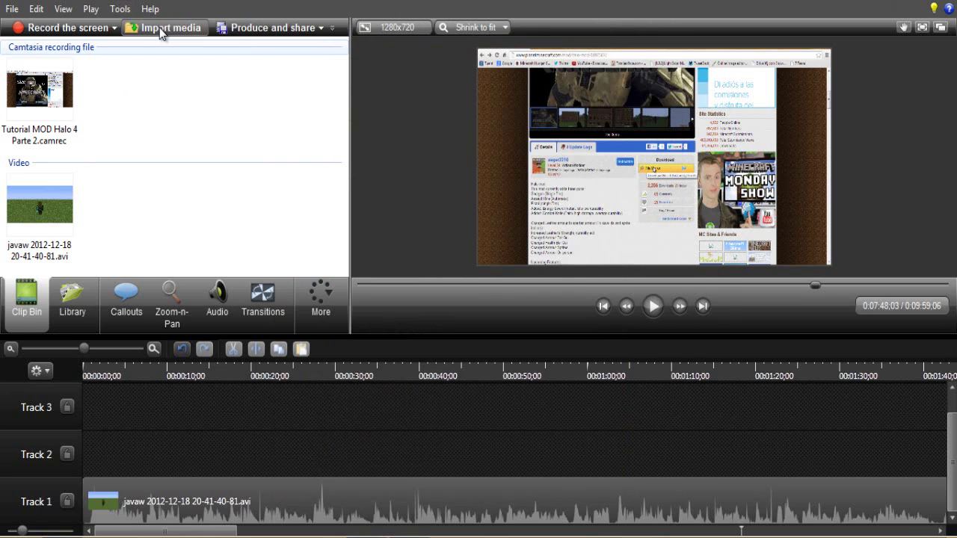
drag(93, 109, 171, 131)
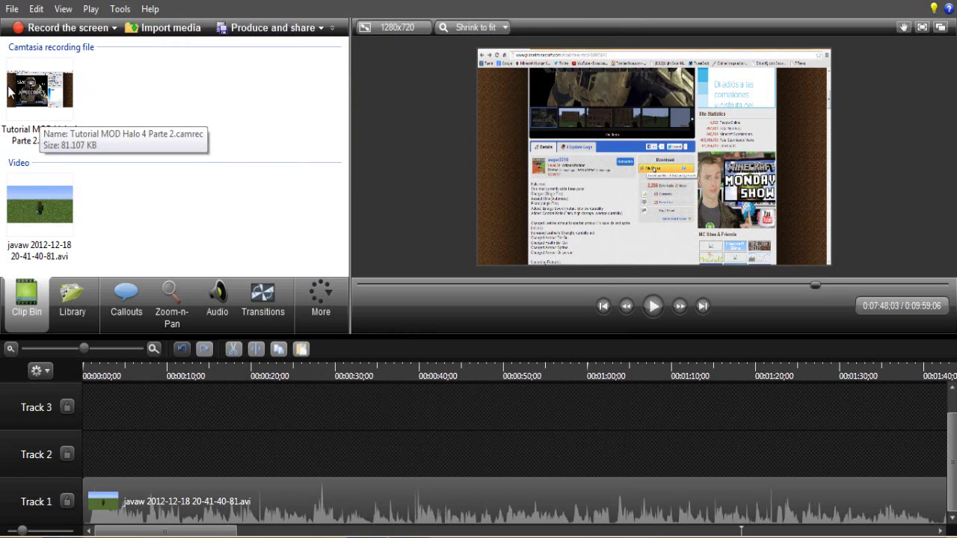
Step: Try to place the Tutorial MOD Halo 4 Parte 2.camrec recording on an empty timeline track
drag(11, 90, 230, 474)
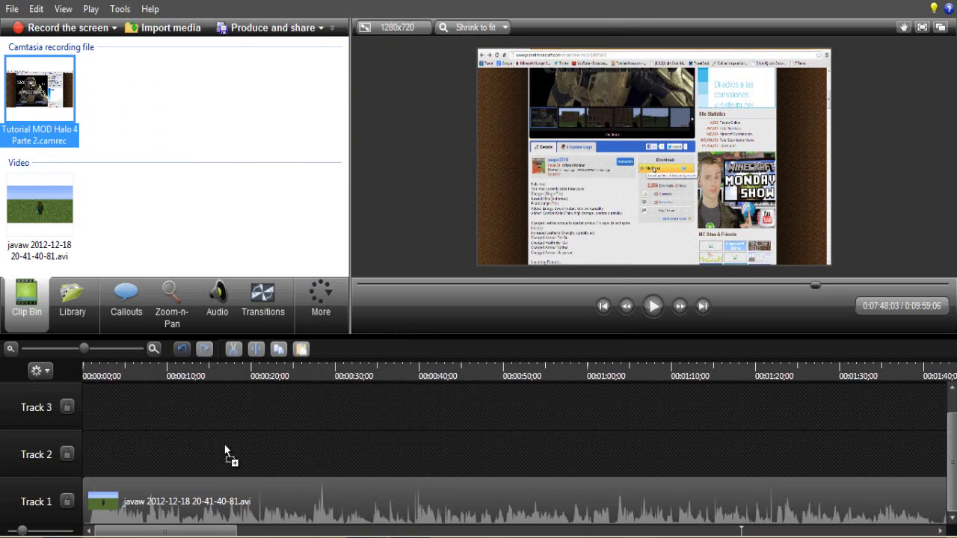
drag(231, 405, 156, 130)
click(219, 27)
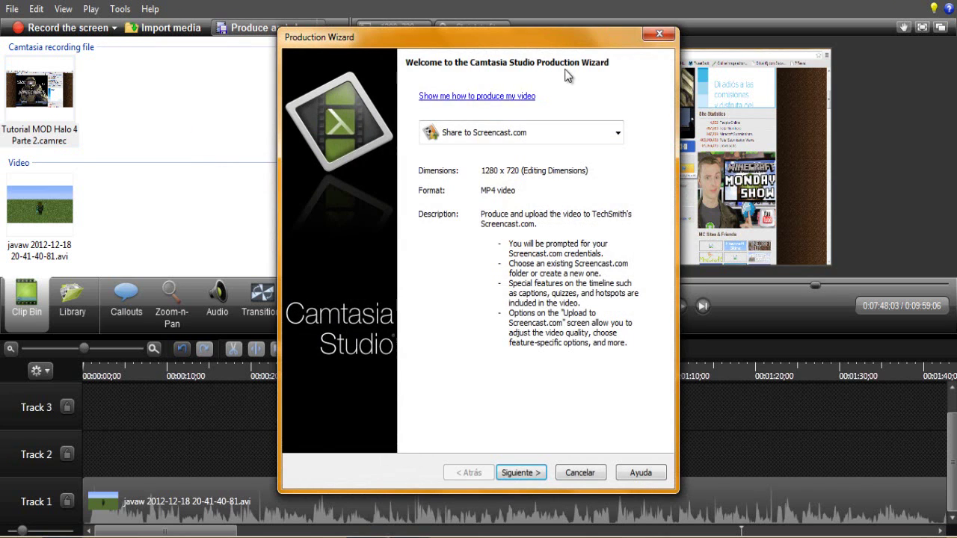
click(657, 32)
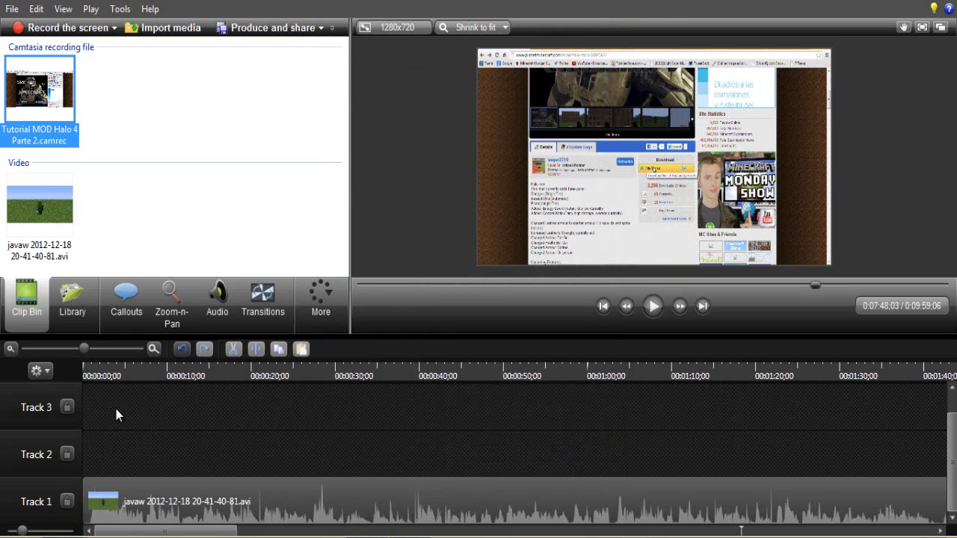
Step: Move the javaw video clip up to Track 3 and return it to the start of Track 1
drag(113, 487, 114, 456)
drag(305, 464, 588, 433)
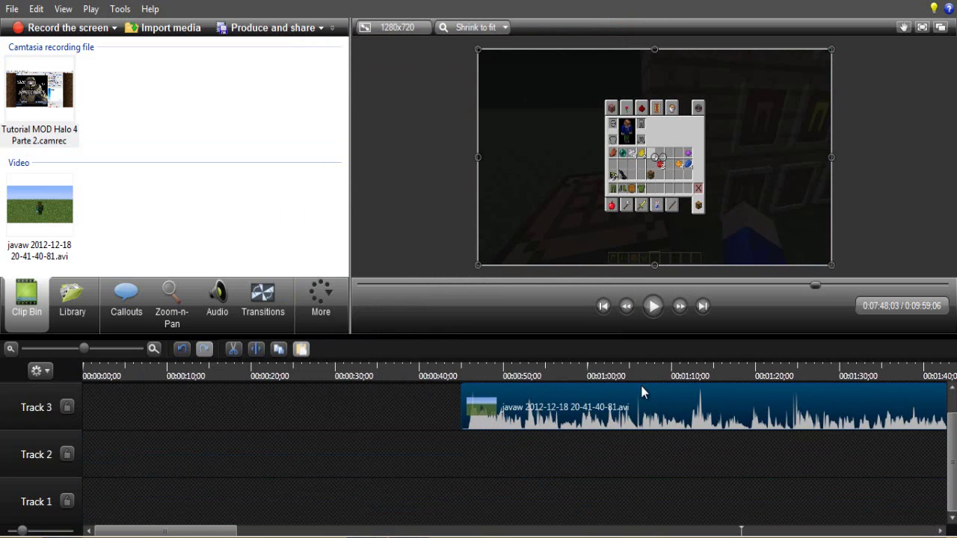
drag(609, 402, 232, 498)
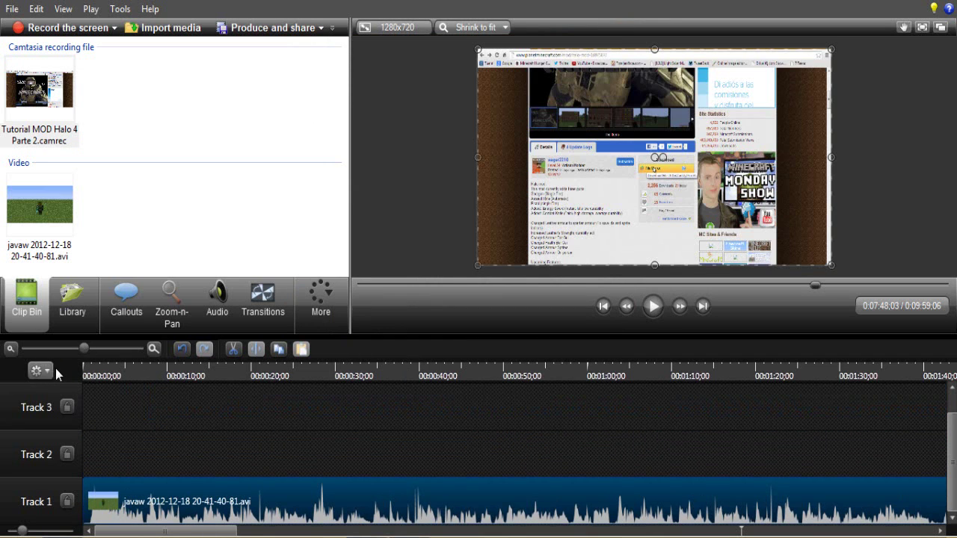
Step: Start producing the video with custom production settings in the WMV - Windows Media video format
click(237, 26)
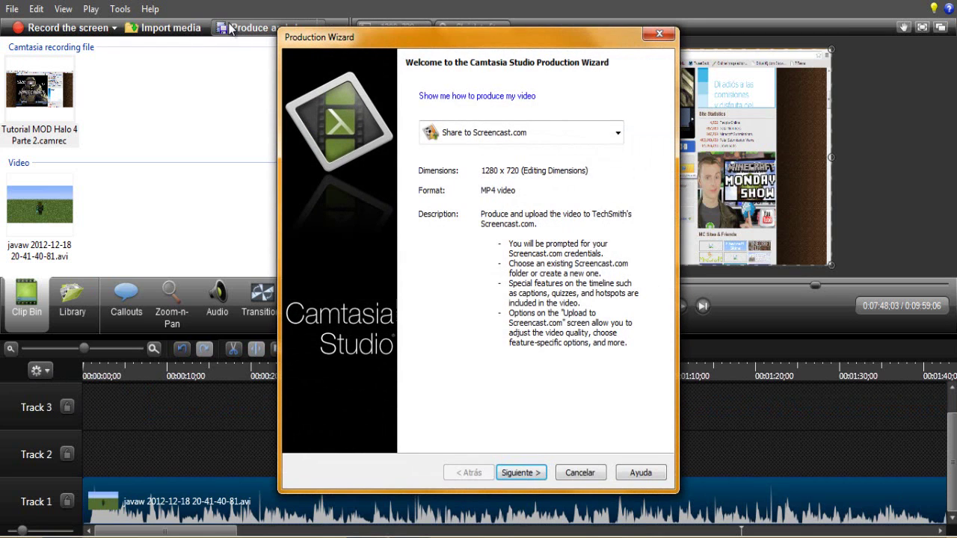
click(618, 132)
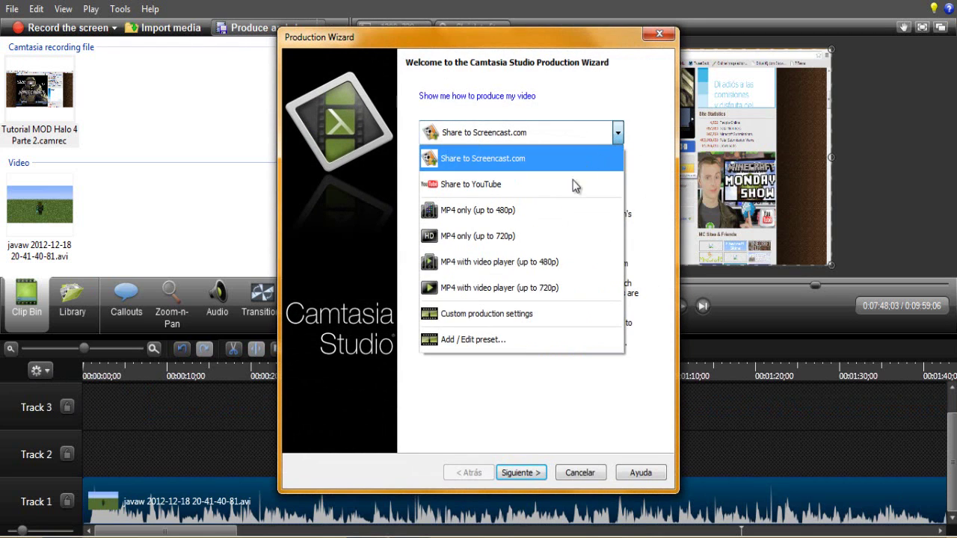
click(523, 317)
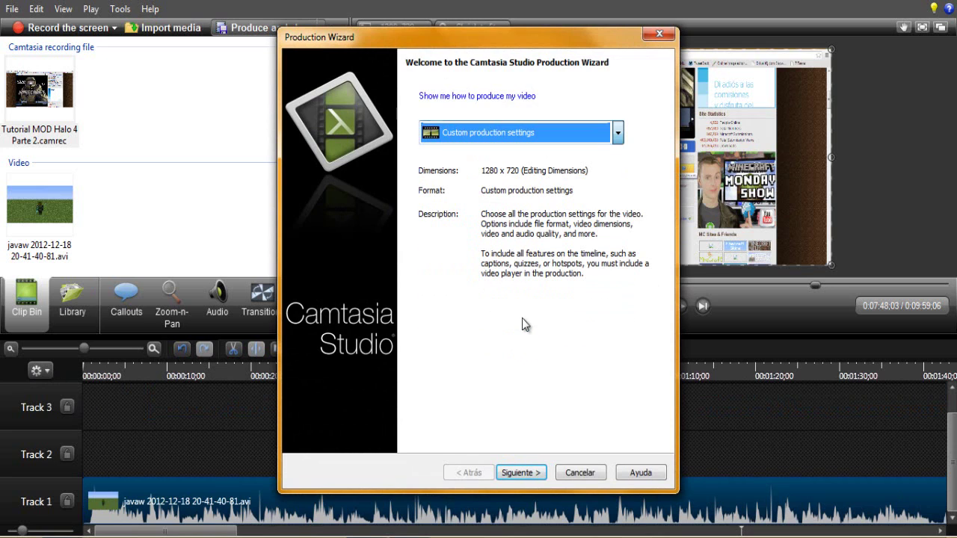
click(533, 474)
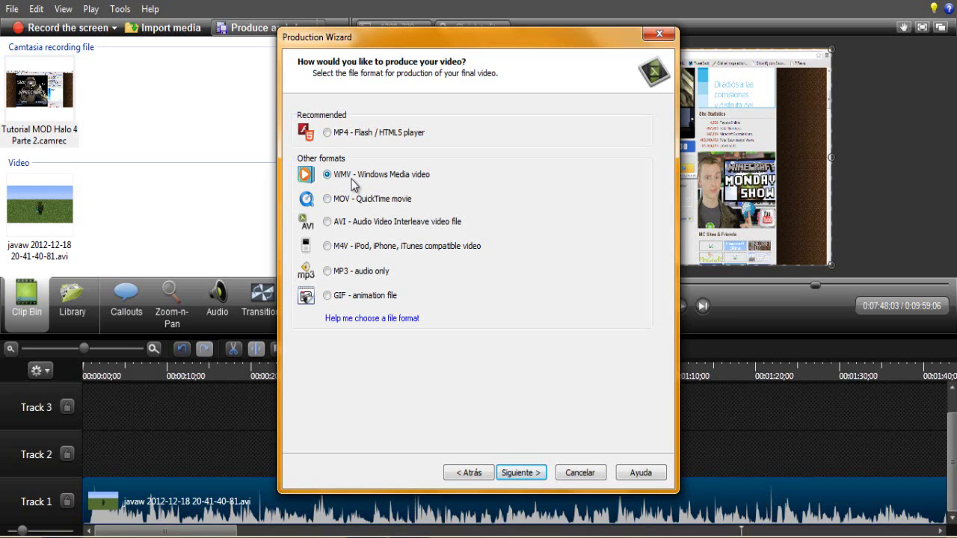
click(515, 474)
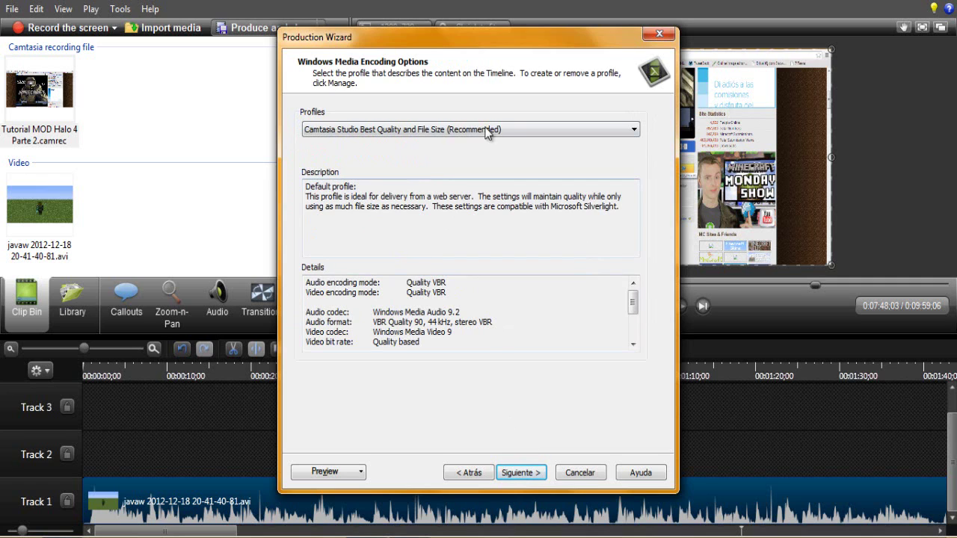
Step: Accept the Camtasia Studio Best Quality and File Size profile, the 1280 by 720 custom size and the default video options
click(505, 466)
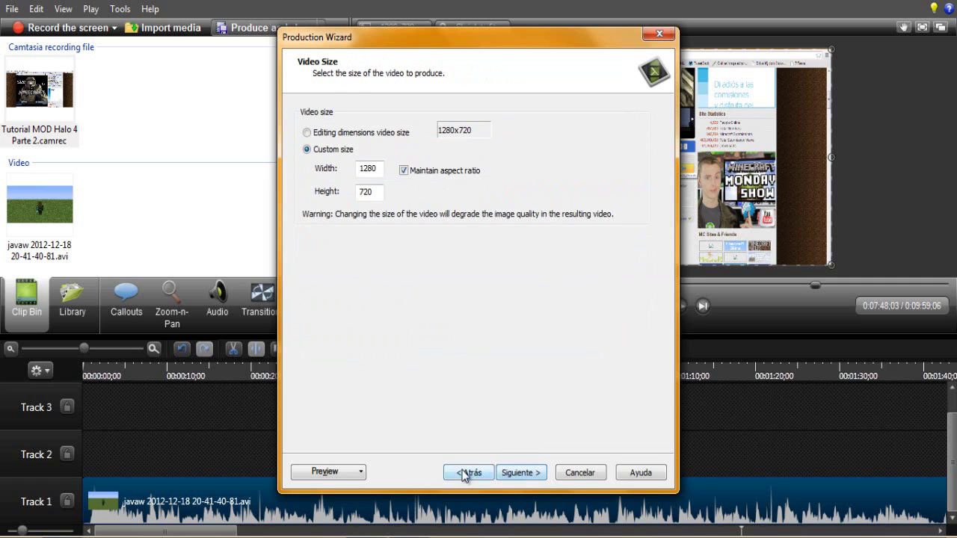
click(463, 475)
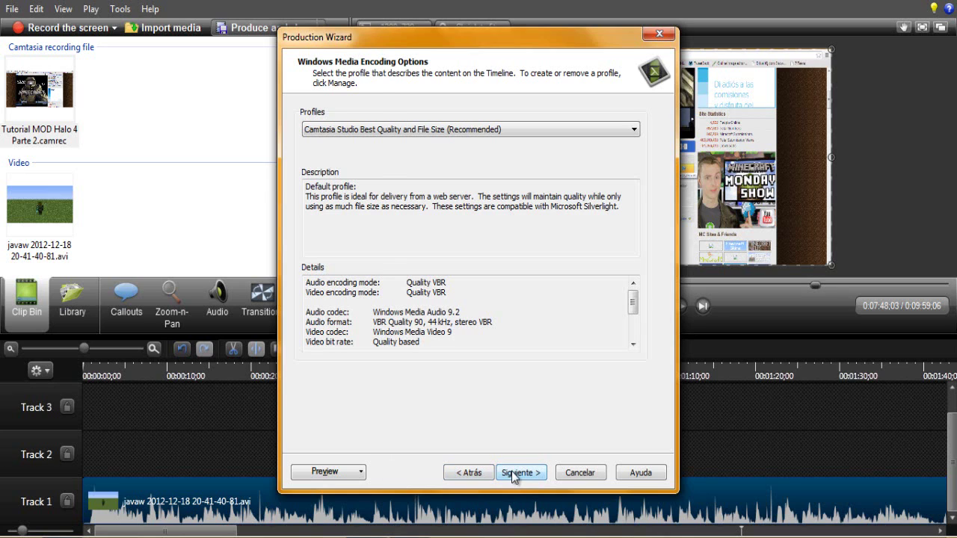
click(513, 473)
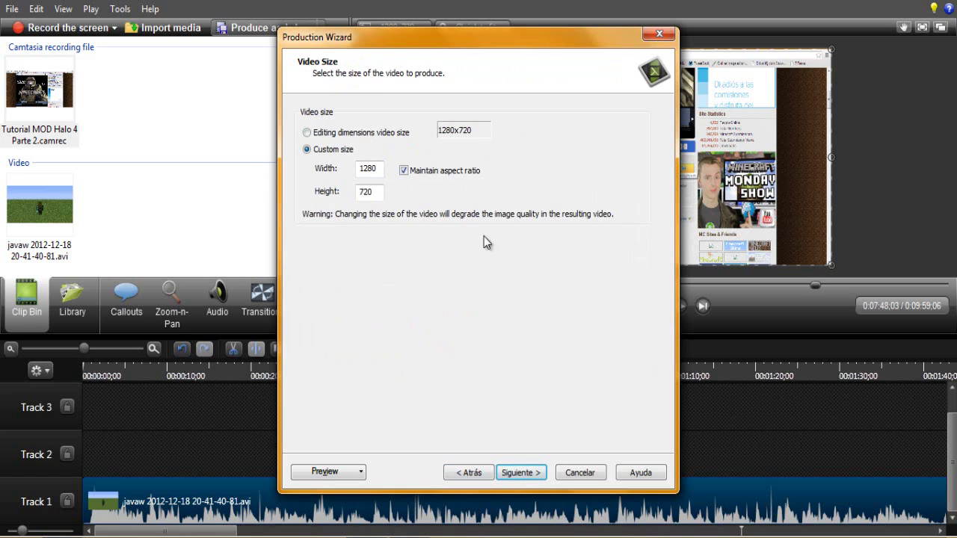
click(519, 475)
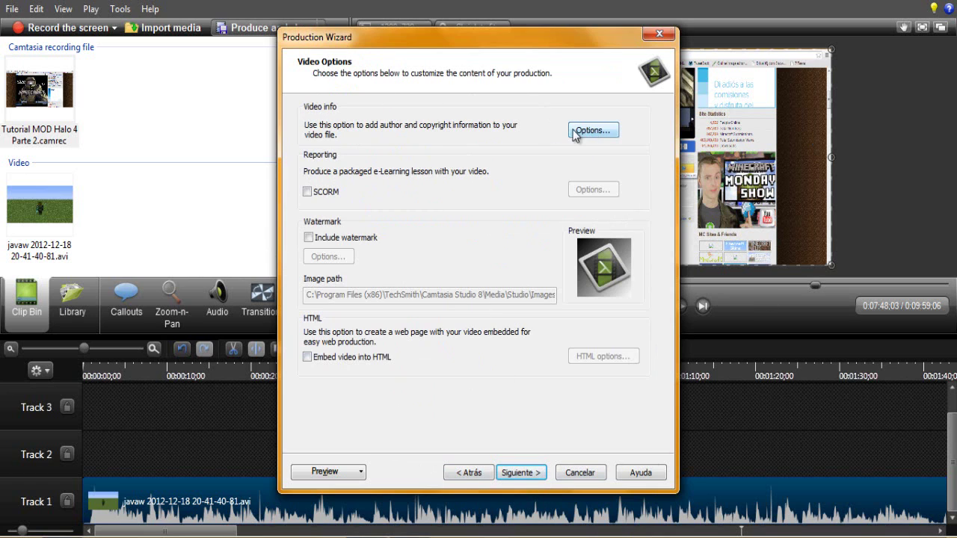
click(521, 473)
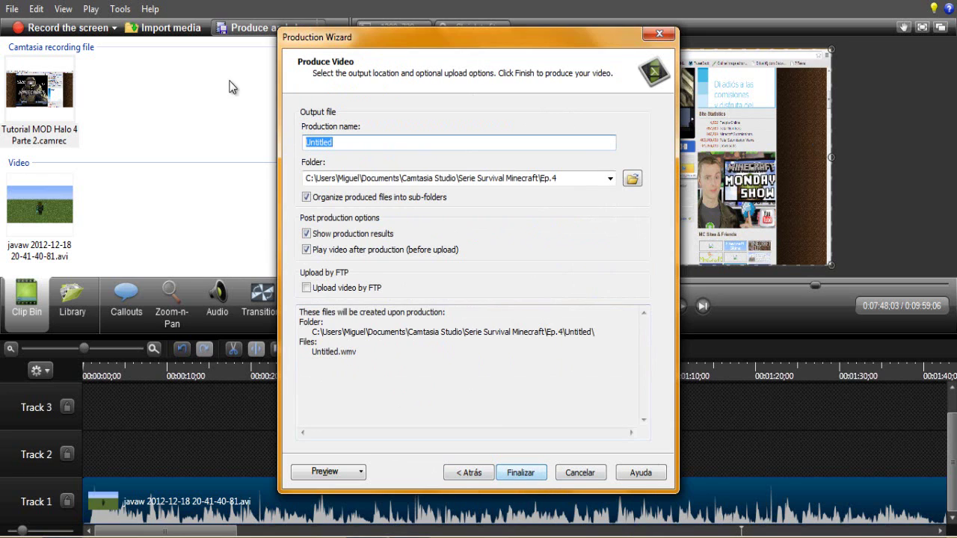
Step: Name the production "Tutorial MOD Halo 4"
key(BackSpace)
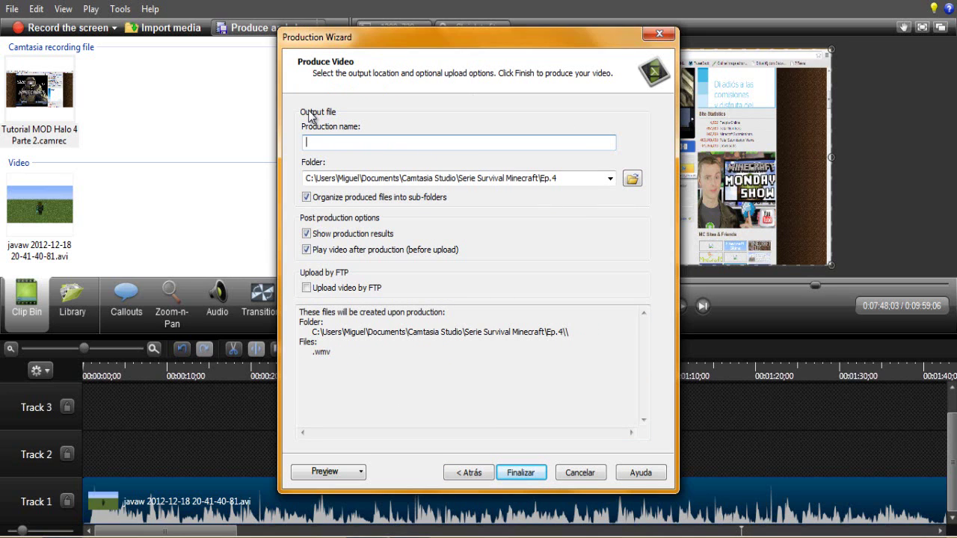
text(Tutorial )
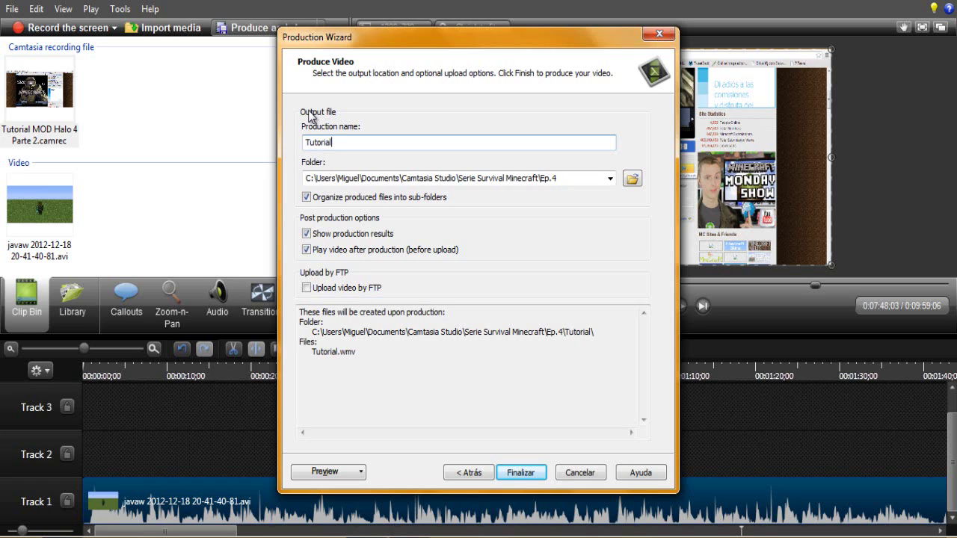
text(MOD H)
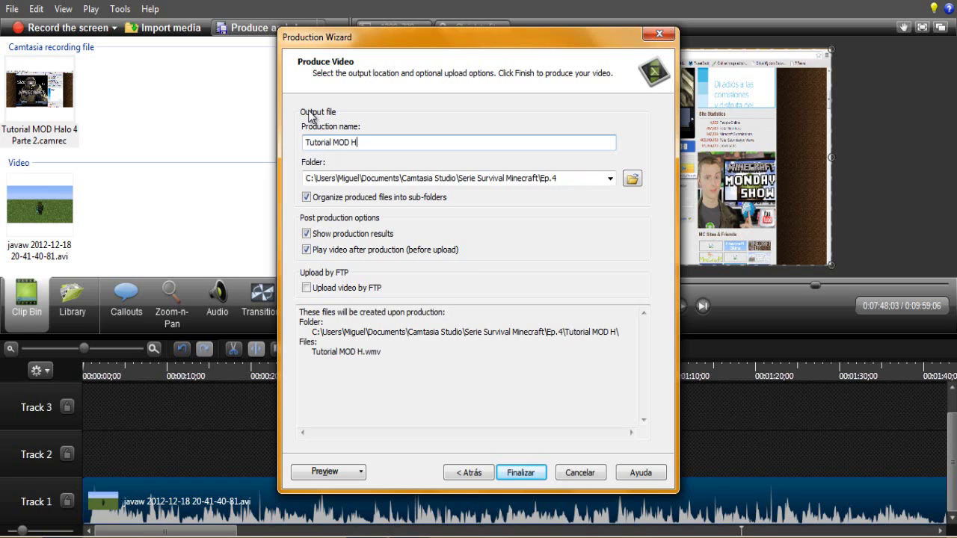
text(alo 4)
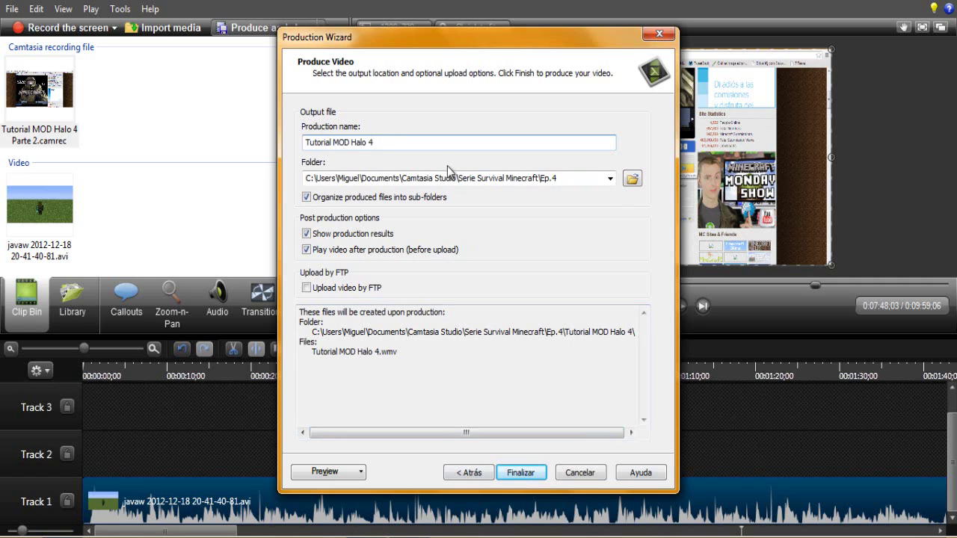
Step: Set the output folder to Camtasia Studio inside the documents folder
click(632, 180)
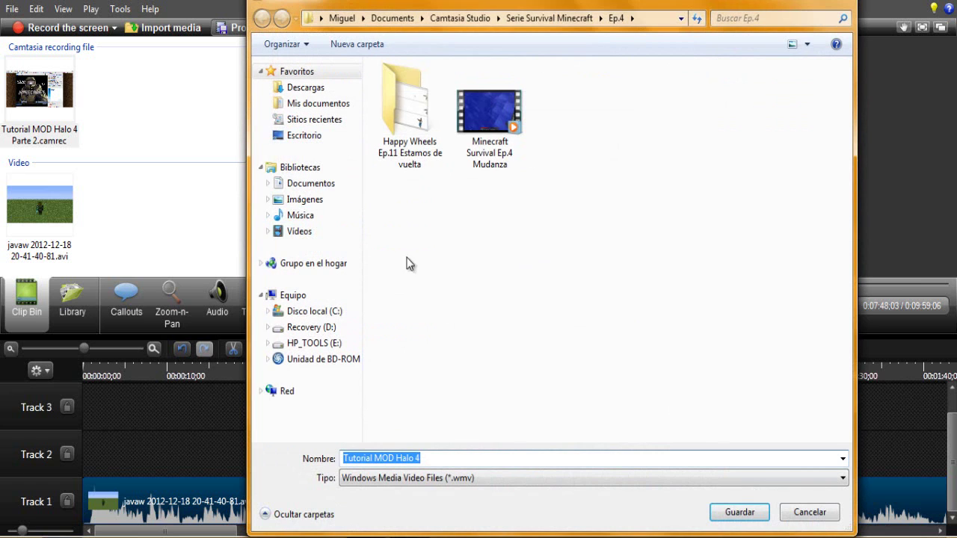
click(315, 112)
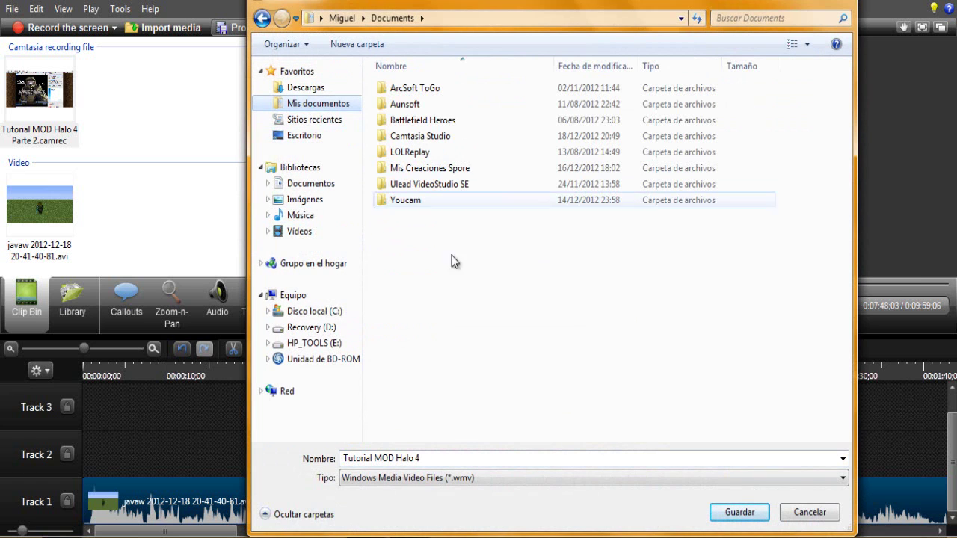
double_click(419, 136)
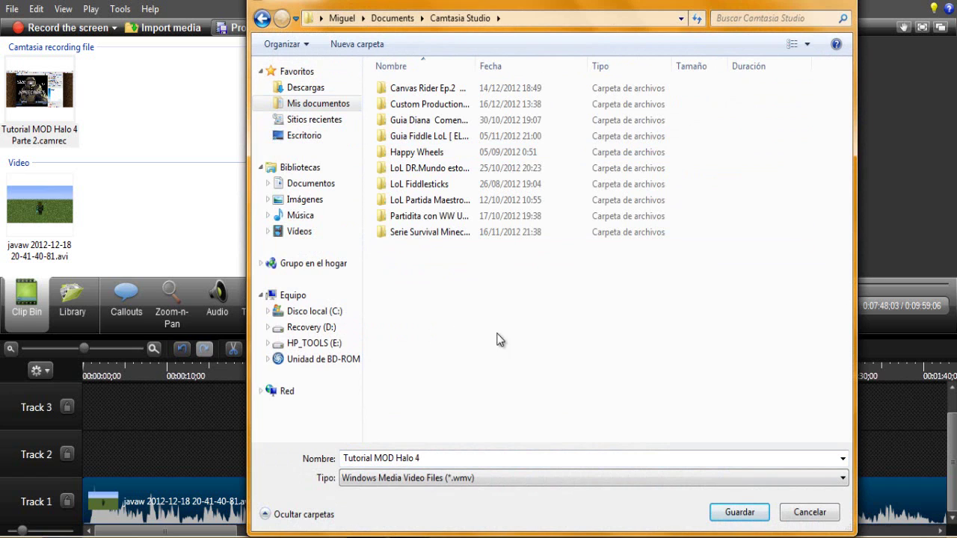
click(739, 512)
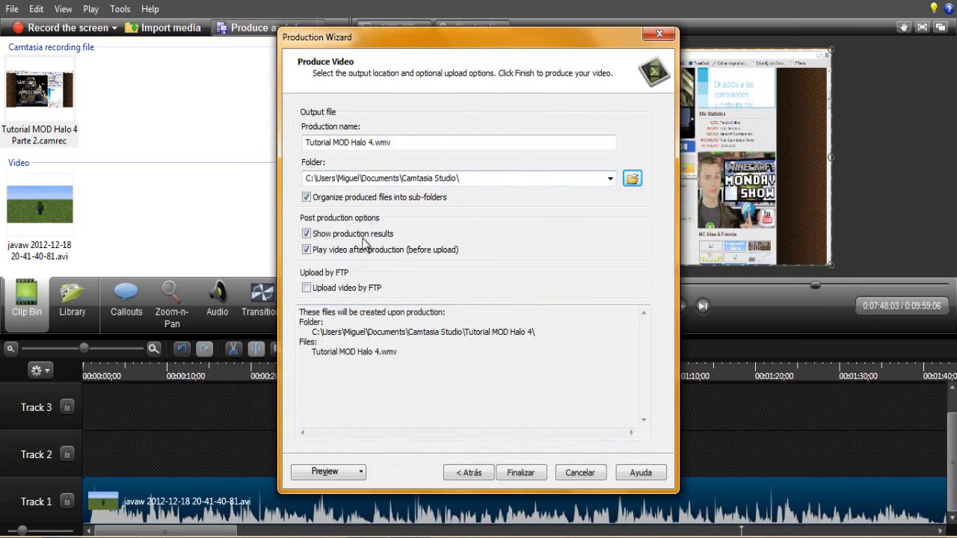
Step: Finish the production setup to start rendering the video, and minimize the open windows to show the desktop
click(520, 473)
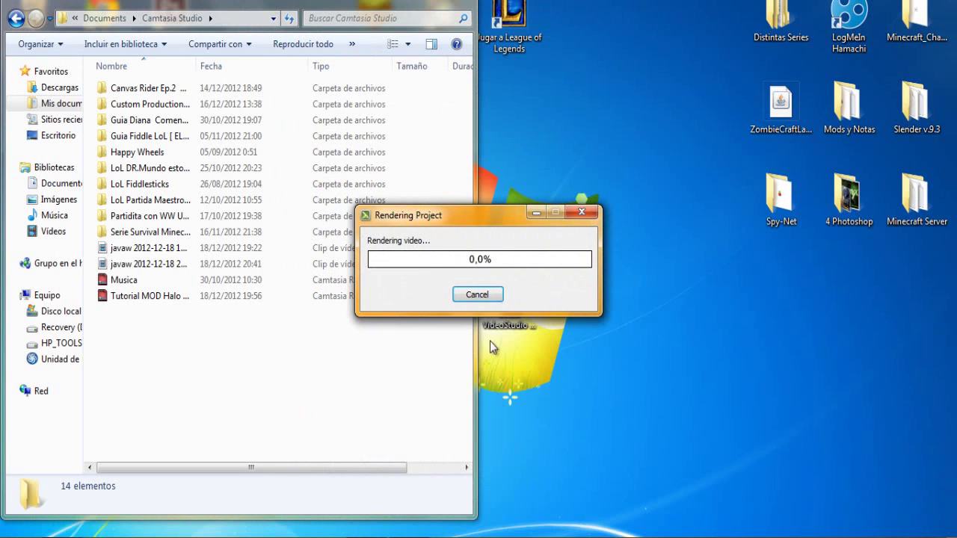
click(534, 215)
key(super+d)
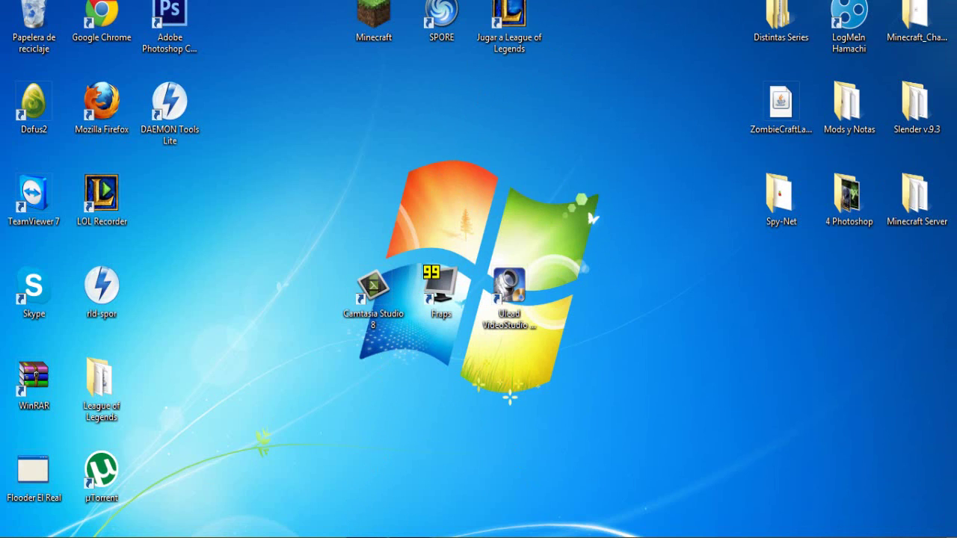
right_click(323, 537)
click(299, 495)
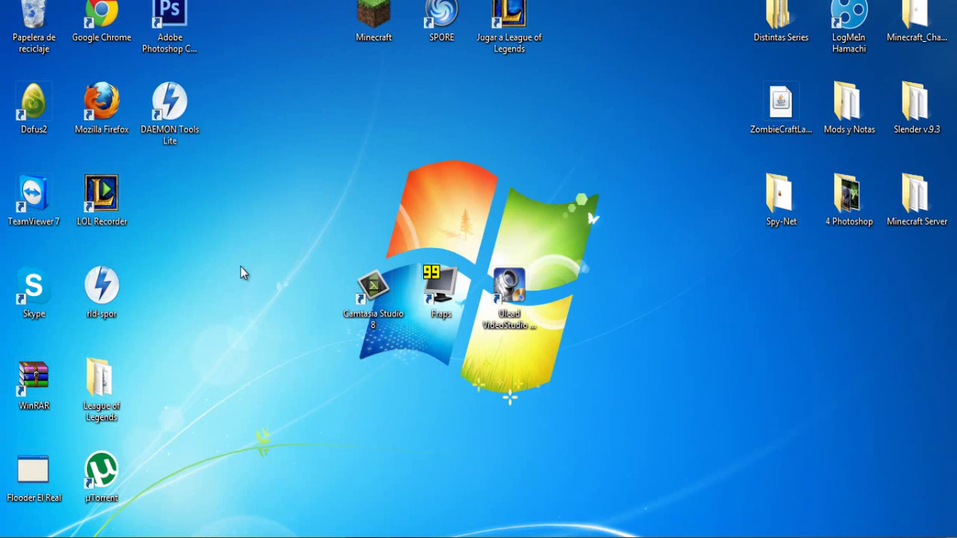